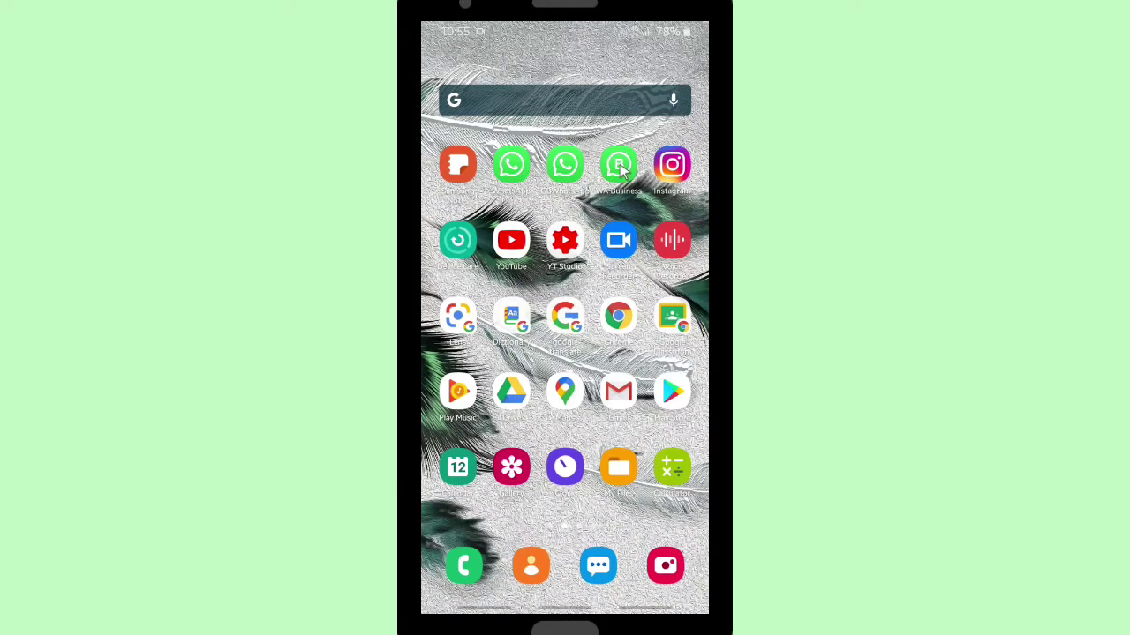
# Step: Launch WhatsApp Business and navigate through the menu to Settings > Chats
pyautogui.click(621, 170)
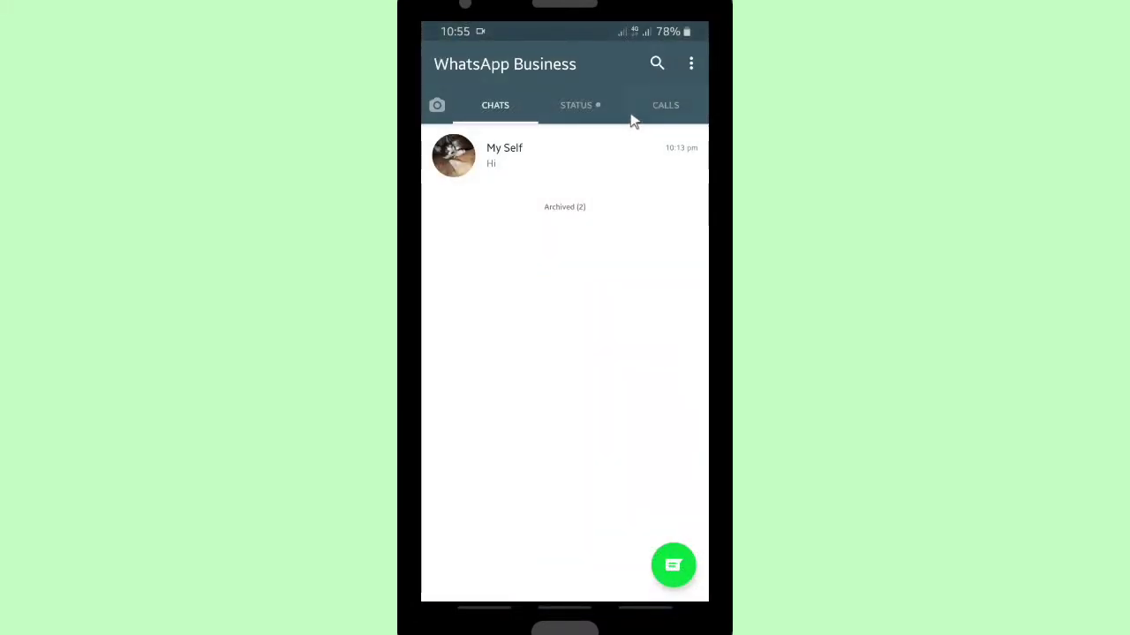
pyautogui.click(669, 105)
pyautogui.click(530, 102)
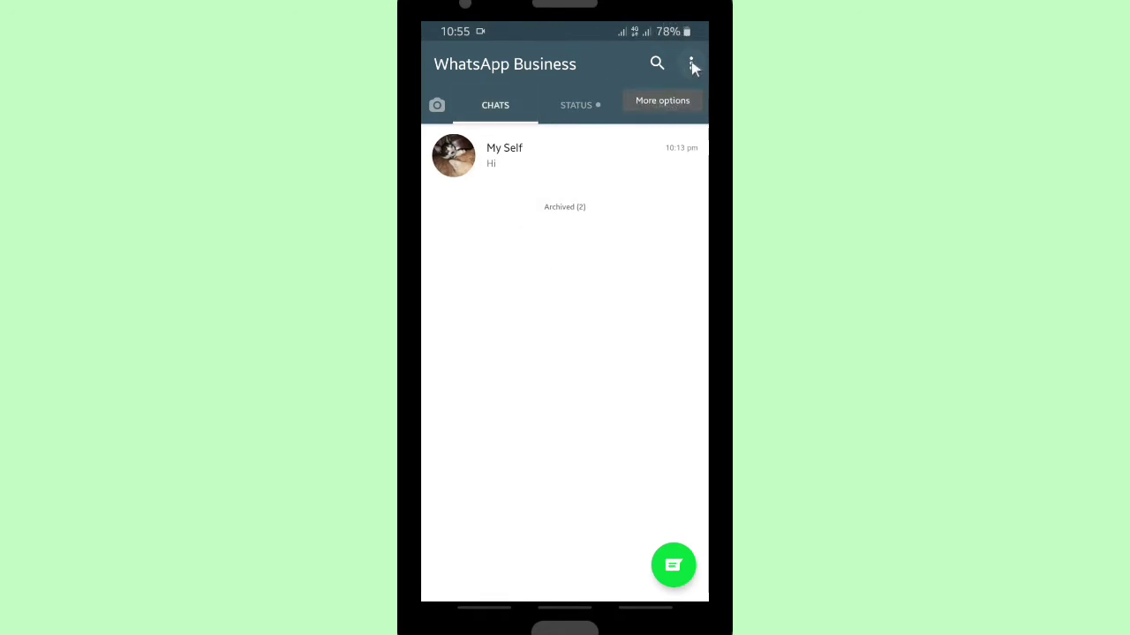
pyautogui.click(691, 62)
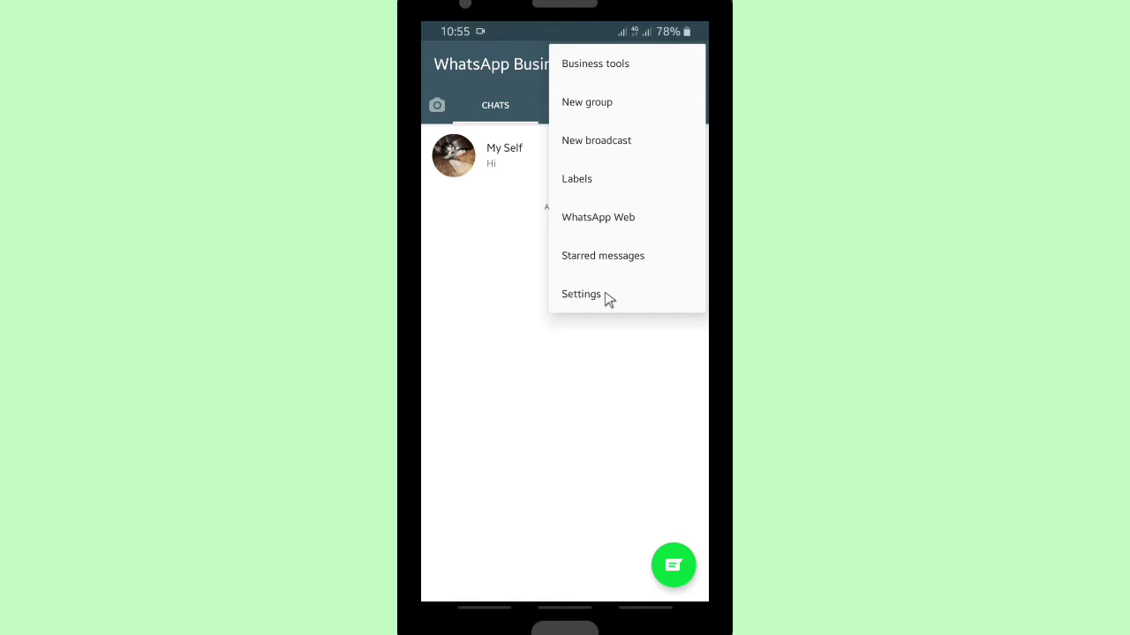
pyautogui.click(607, 297)
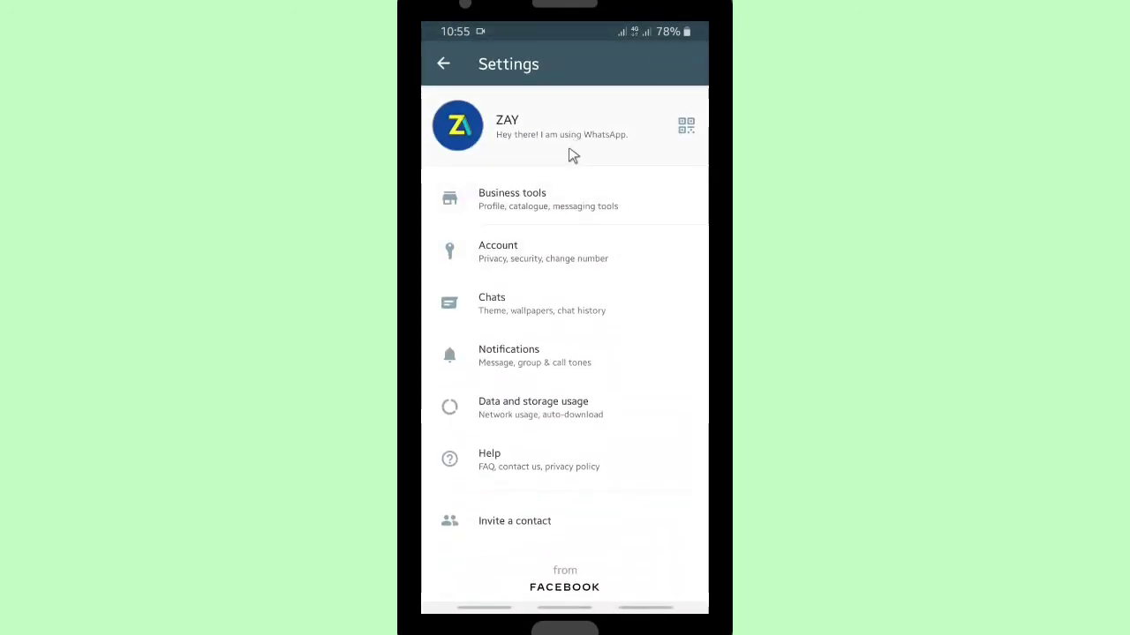
pyautogui.click(544, 316)
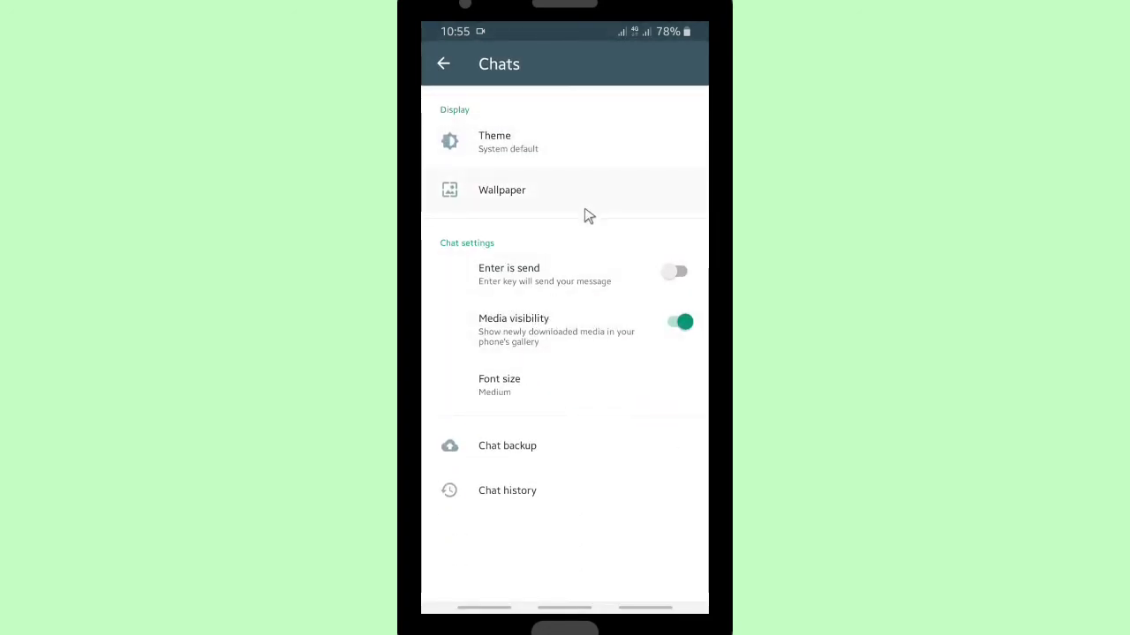
# Step: In Chat backup, set Google Drive backups to 'Only when I tap Back up' and pick a Google account
pyautogui.click(554, 450)
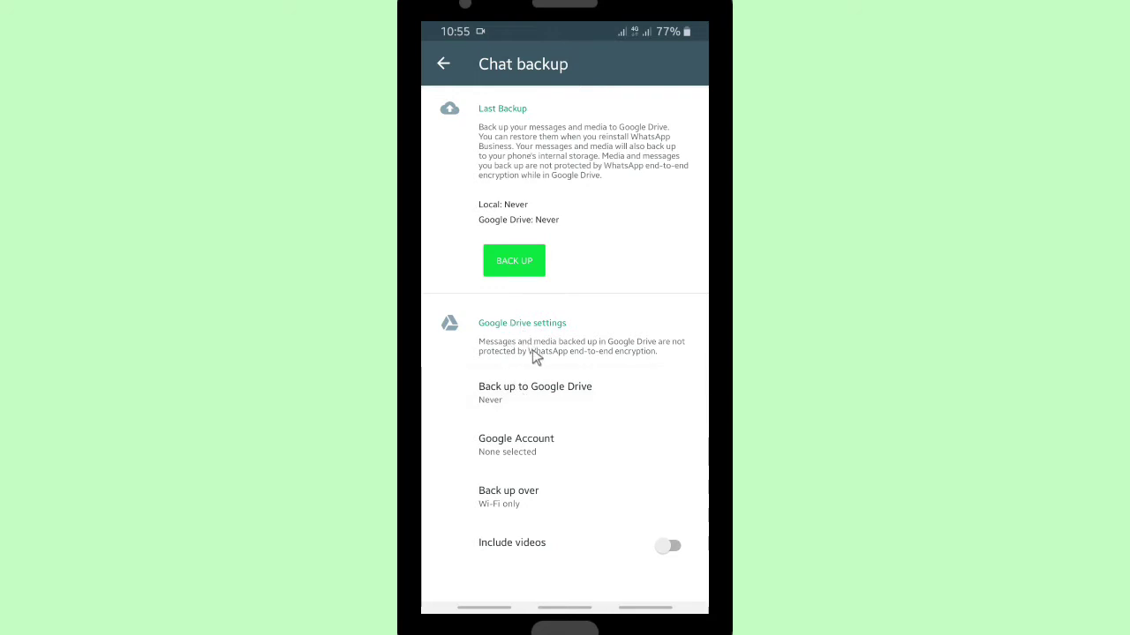
pyautogui.click(559, 397)
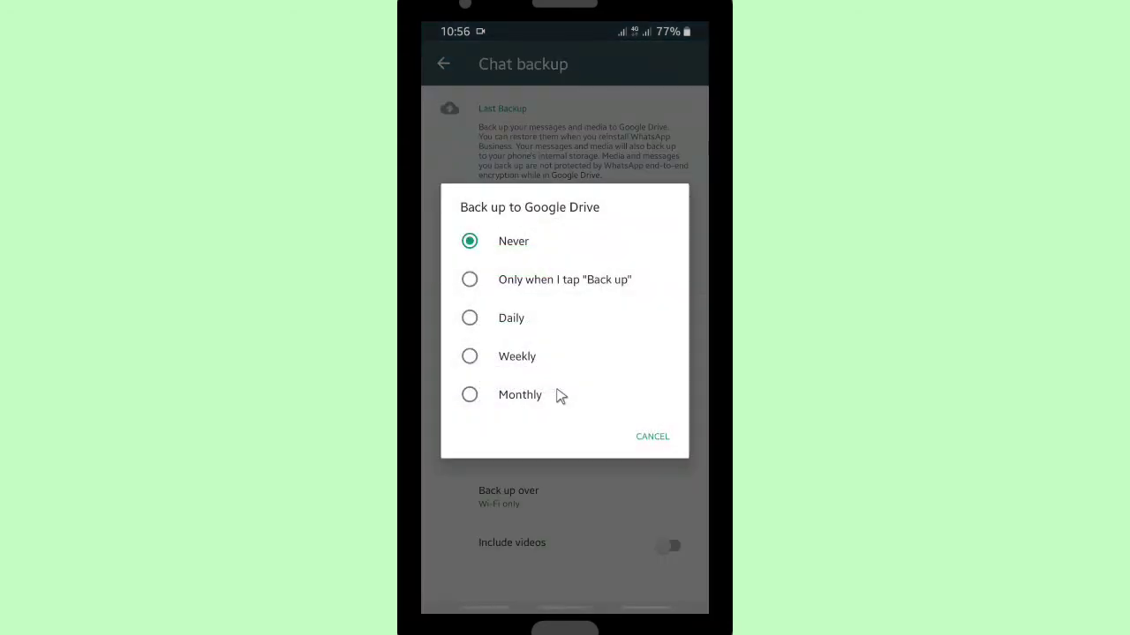
pyautogui.click(540, 280)
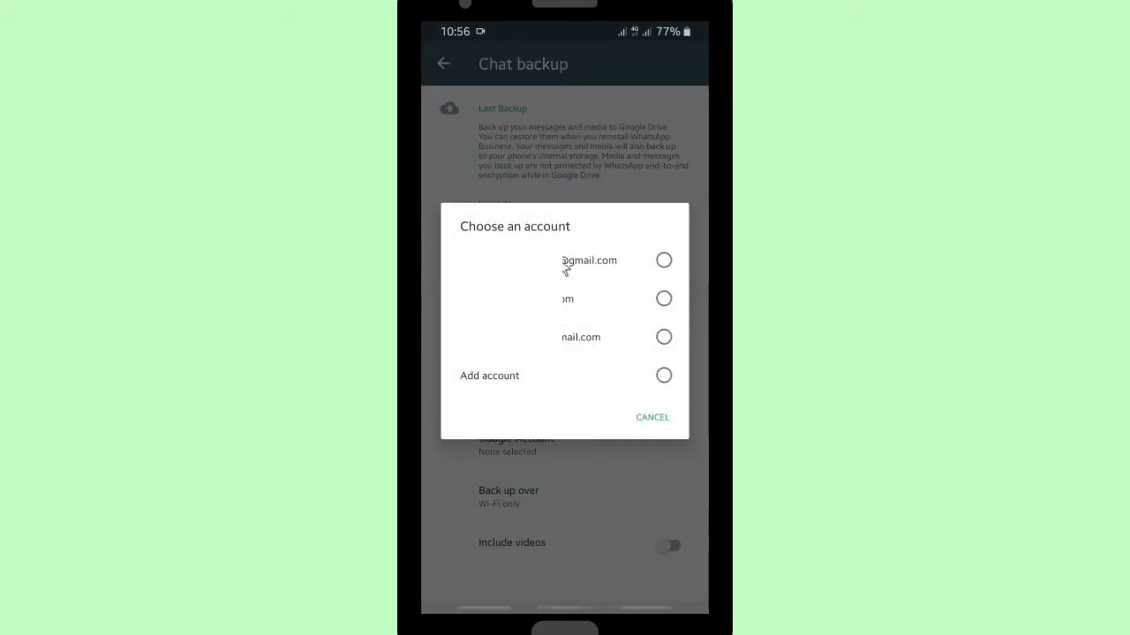
pyautogui.click(570, 347)
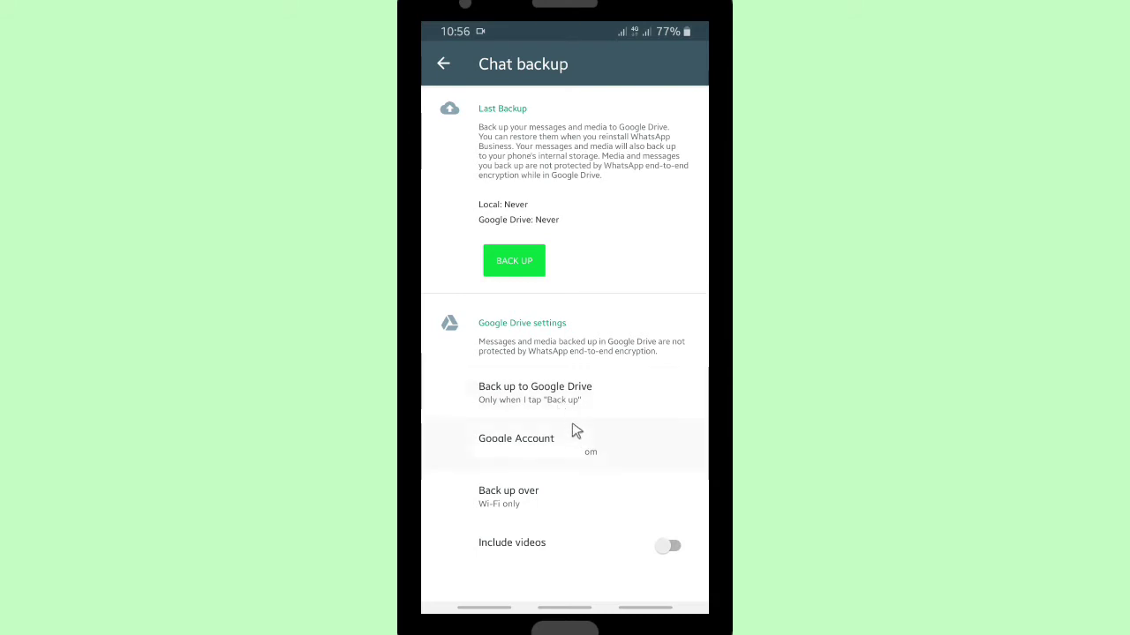
# Step: Set the Google Drive backup frequency to Weekly
pyautogui.click(568, 409)
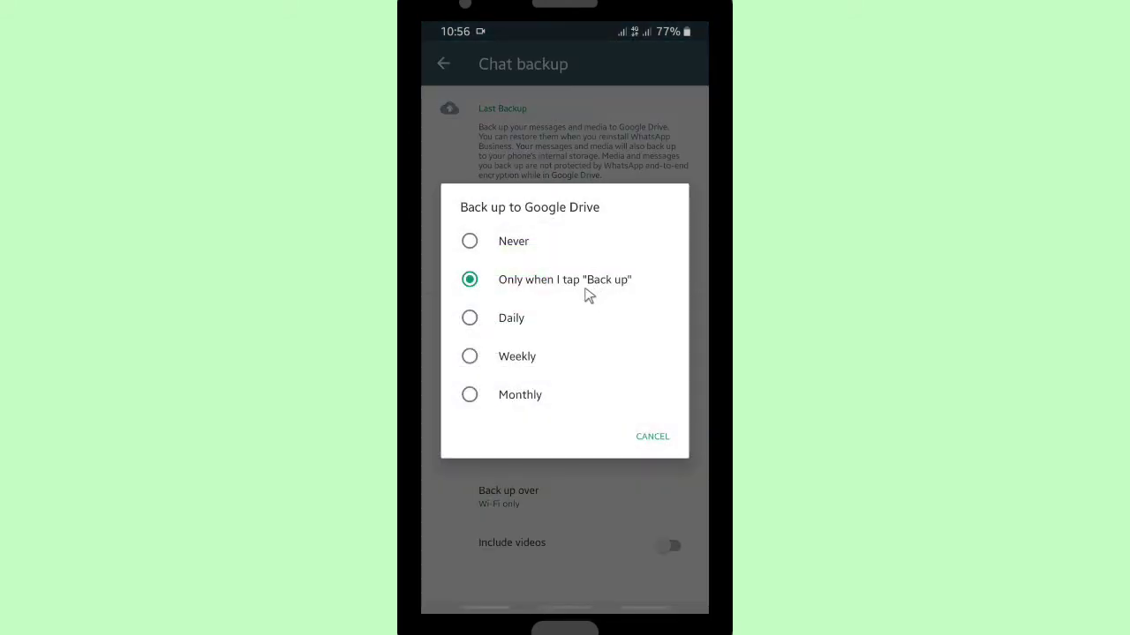
pyautogui.click(556, 321)
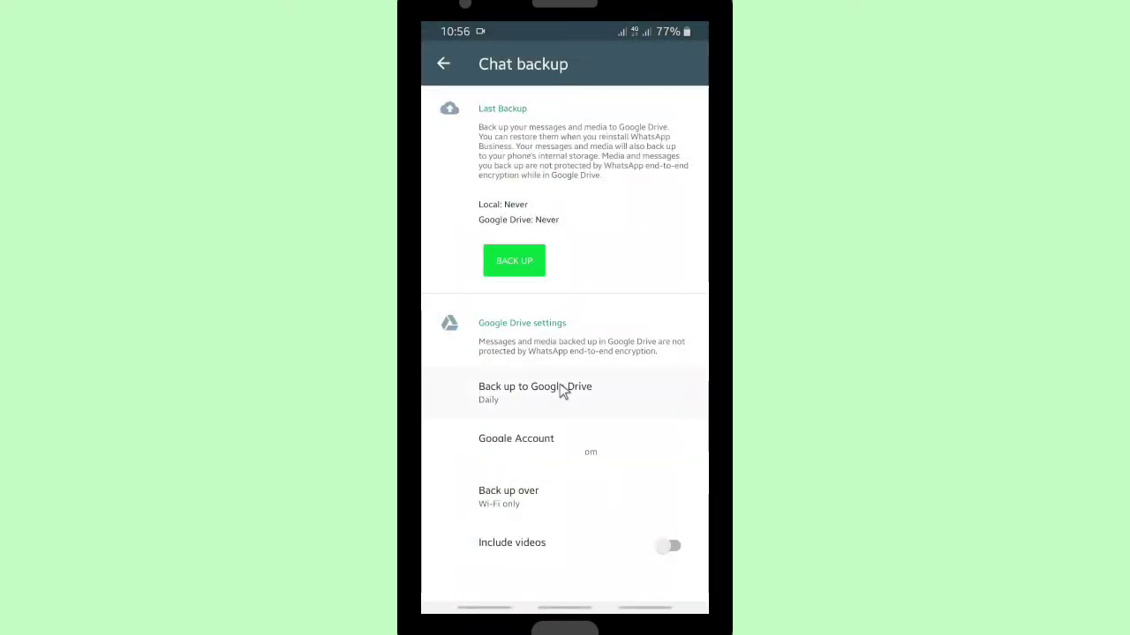
pyautogui.click(563, 393)
pyautogui.click(553, 358)
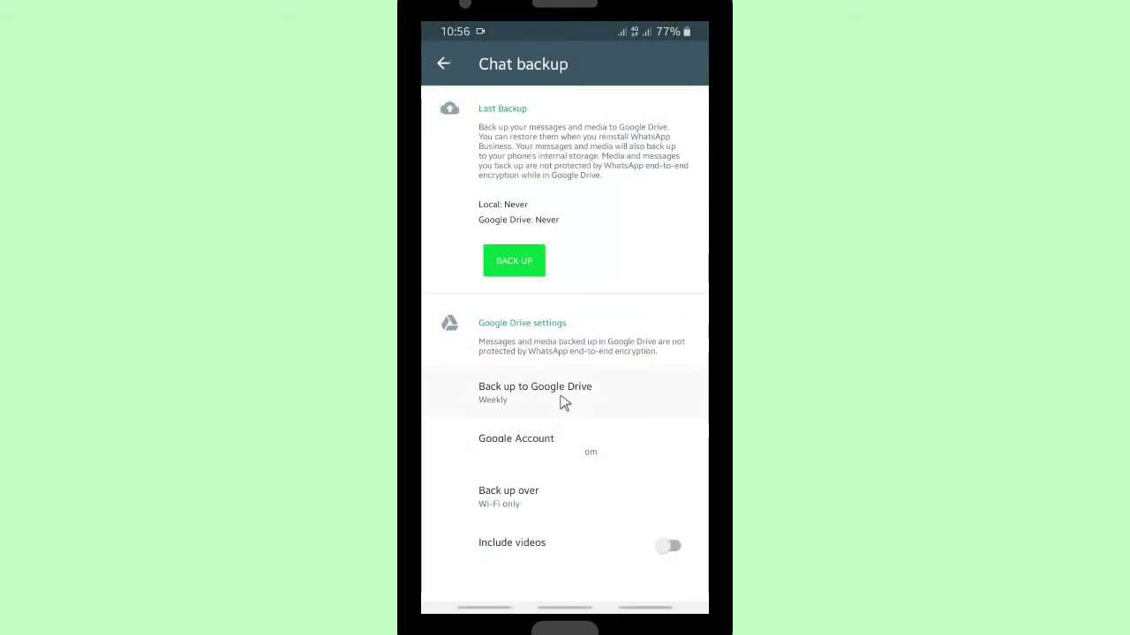
pyautogui.click(565, 403)
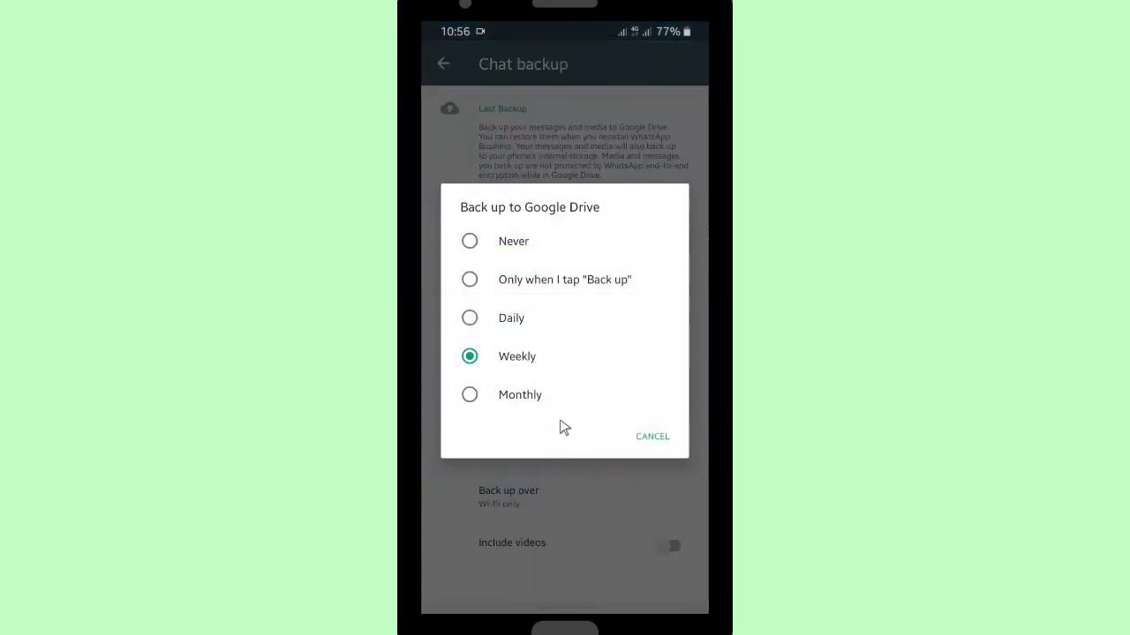
pyautogui.click(651, 439)
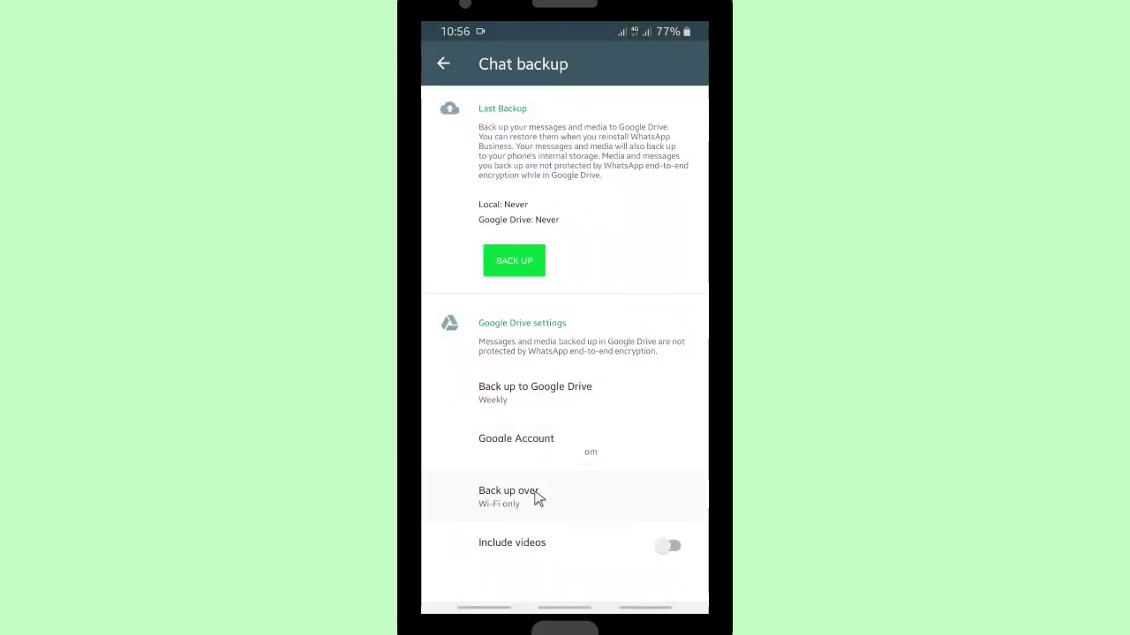
# Step: Restrict backups to Wi-Fi only
pyautogui.click(535, 496)
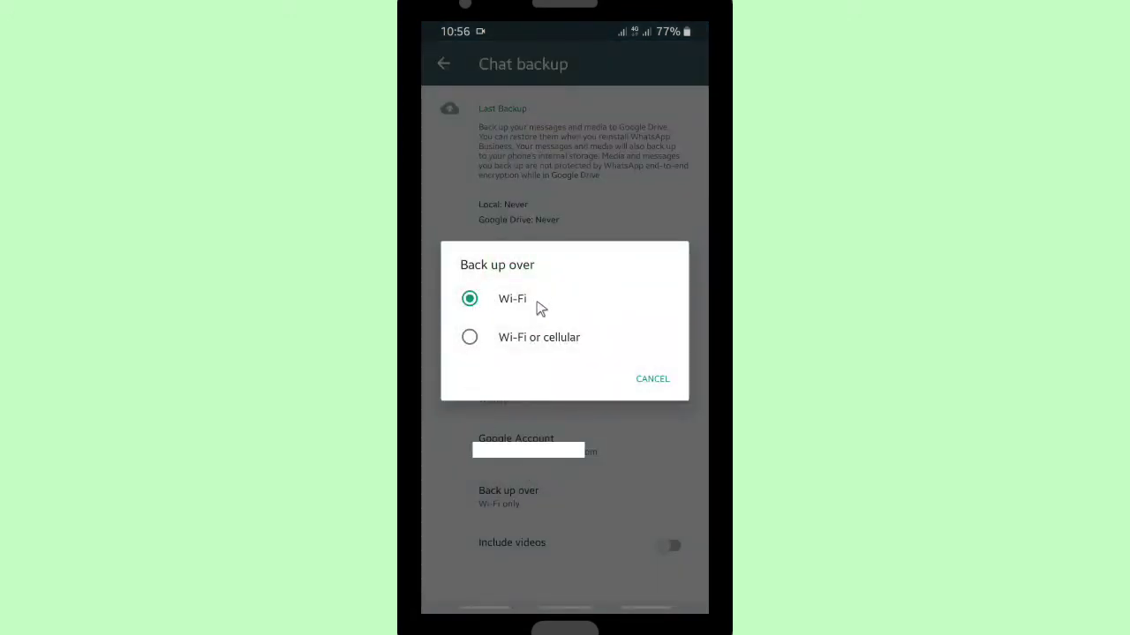
pyautogui.click(560, 342)
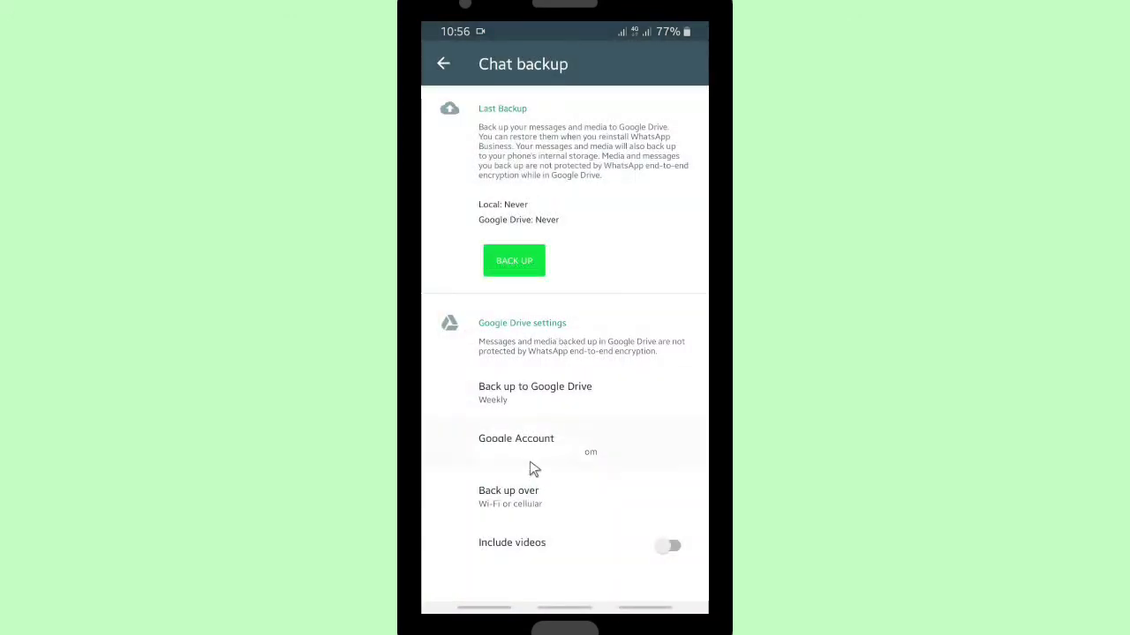
pyautogui.click(519, 492)
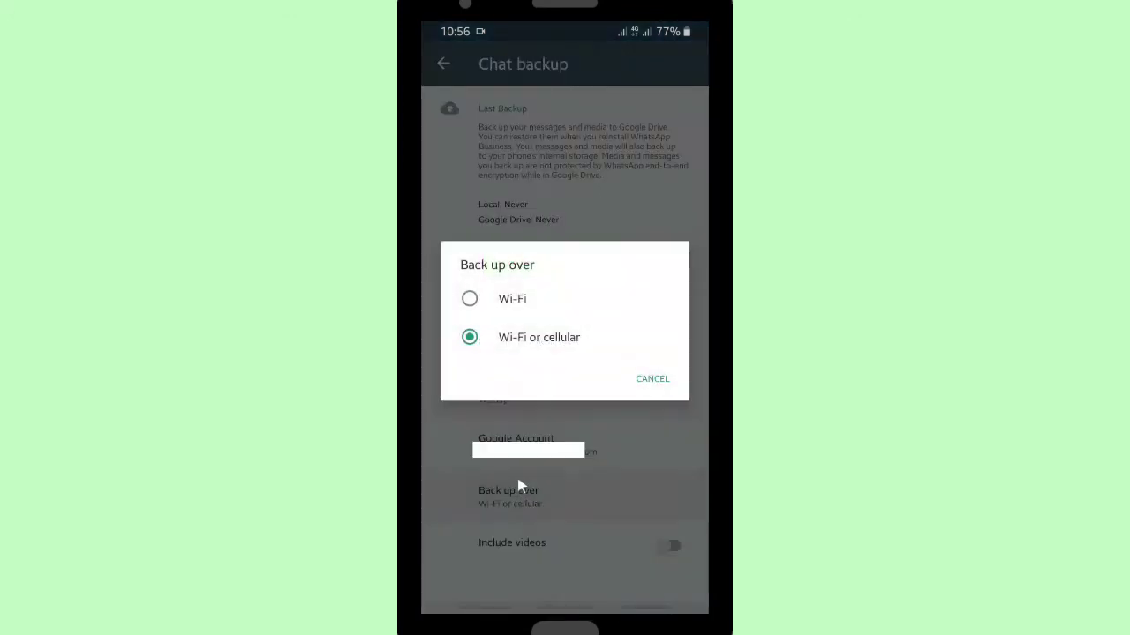
pyautogui.click(549, 302)
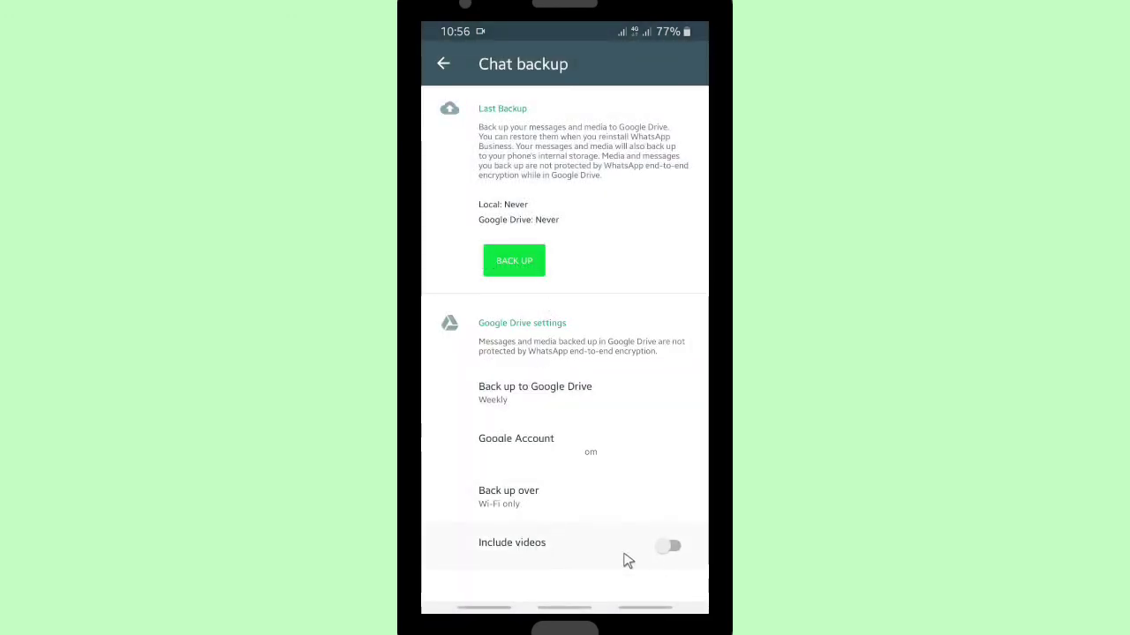
# Step: Leave Include videos switched off and back out three pages to the chats list
pyautogui.click(595, 553)
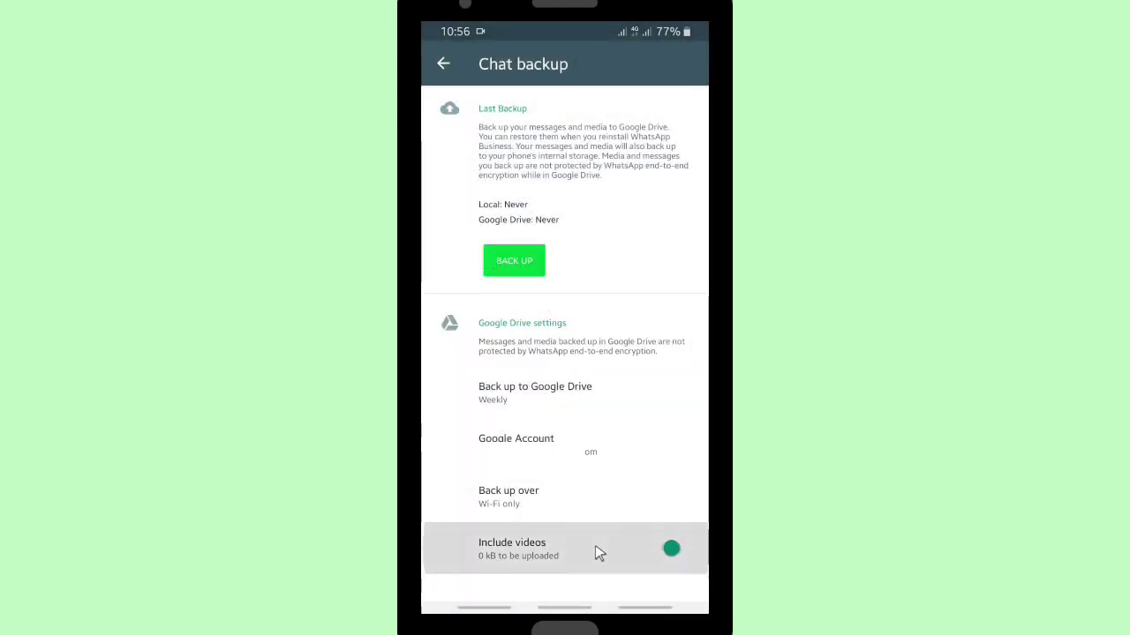
pyautogui.click(669, 550)
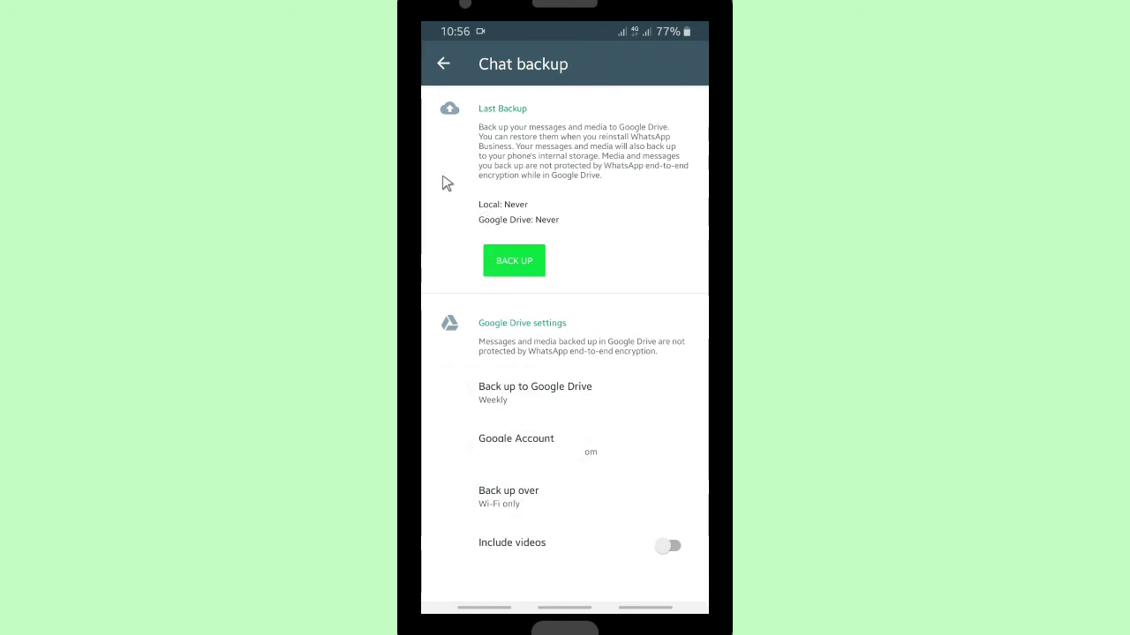
pyautogui.click(446, 65)
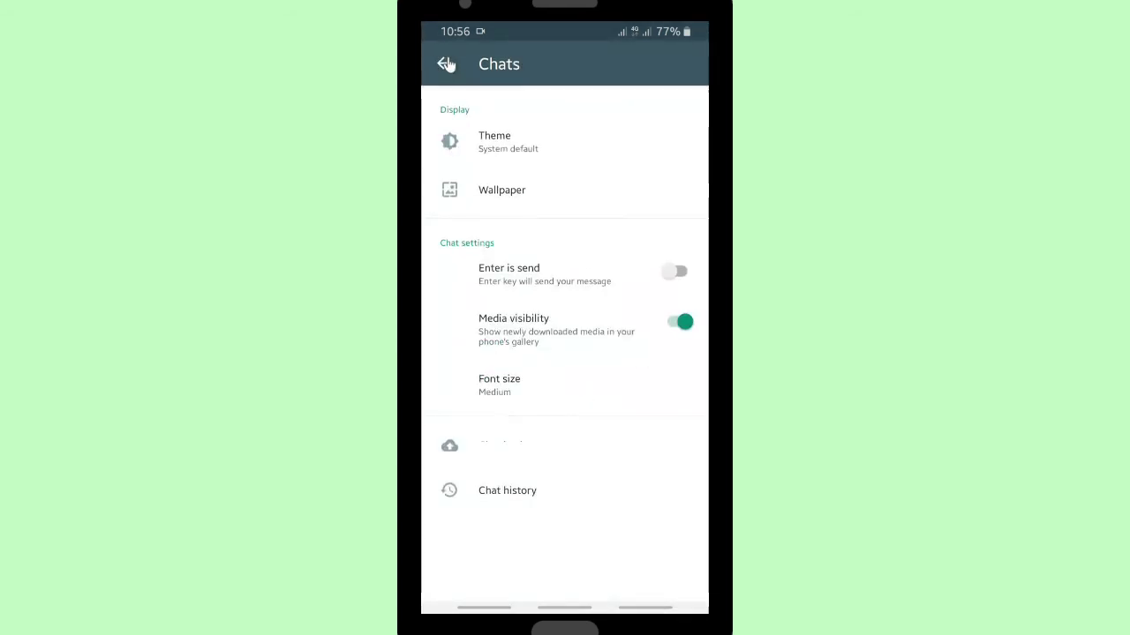
pyautogui.click(446, 65)
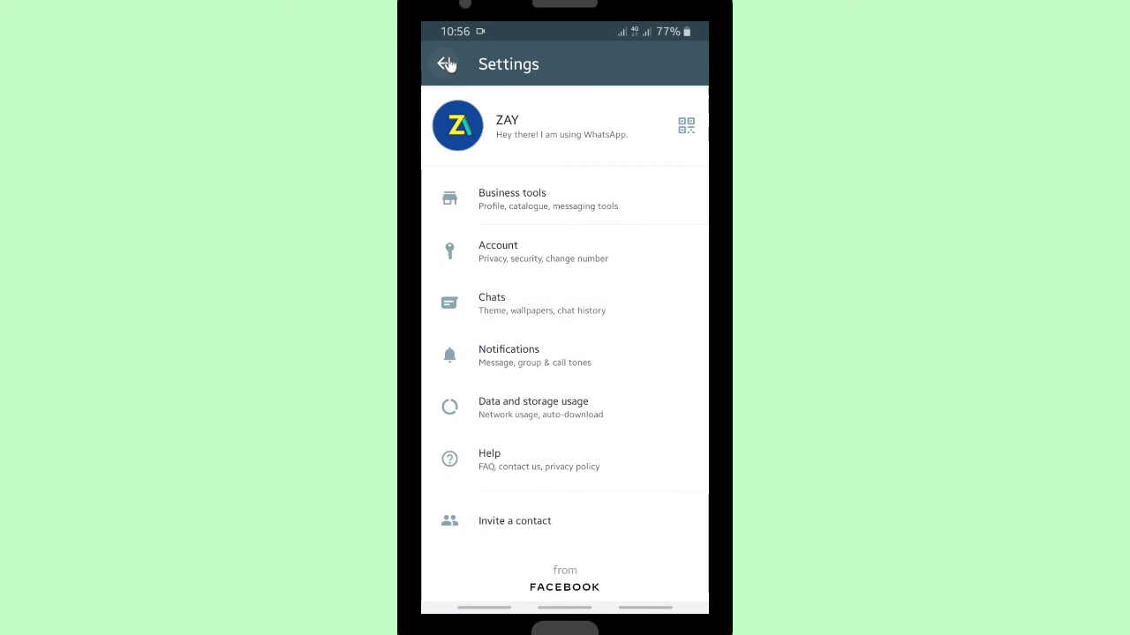
pyautogui.click(446, 65)
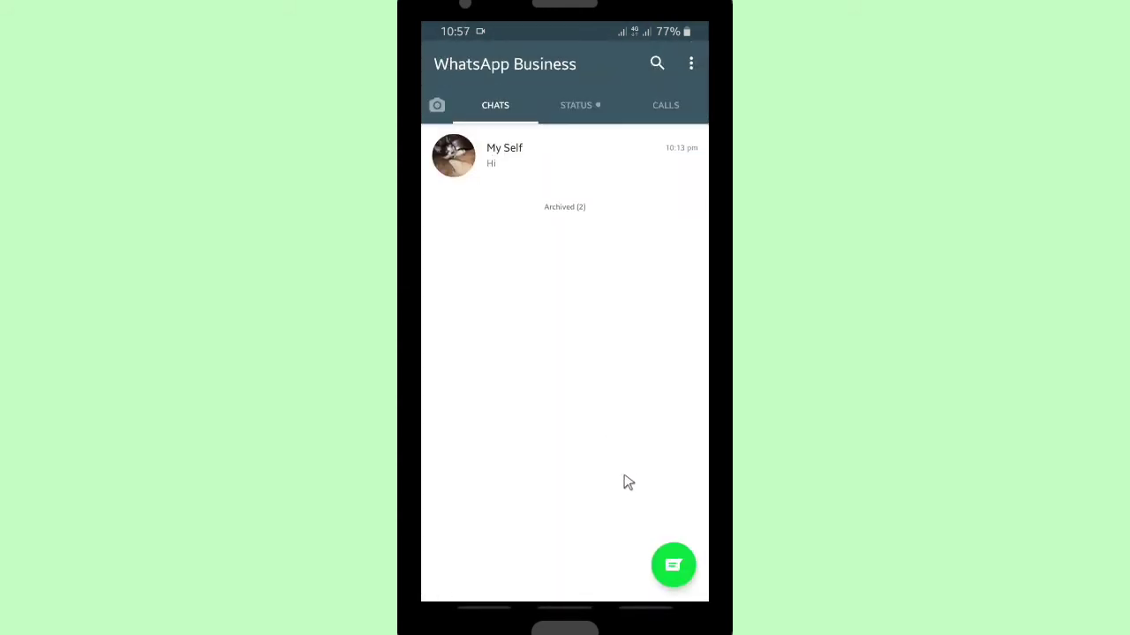
# Step: Go to the home screen and swipe across to an empty page with only the dock
pyautogui.middleClick(623, 478)
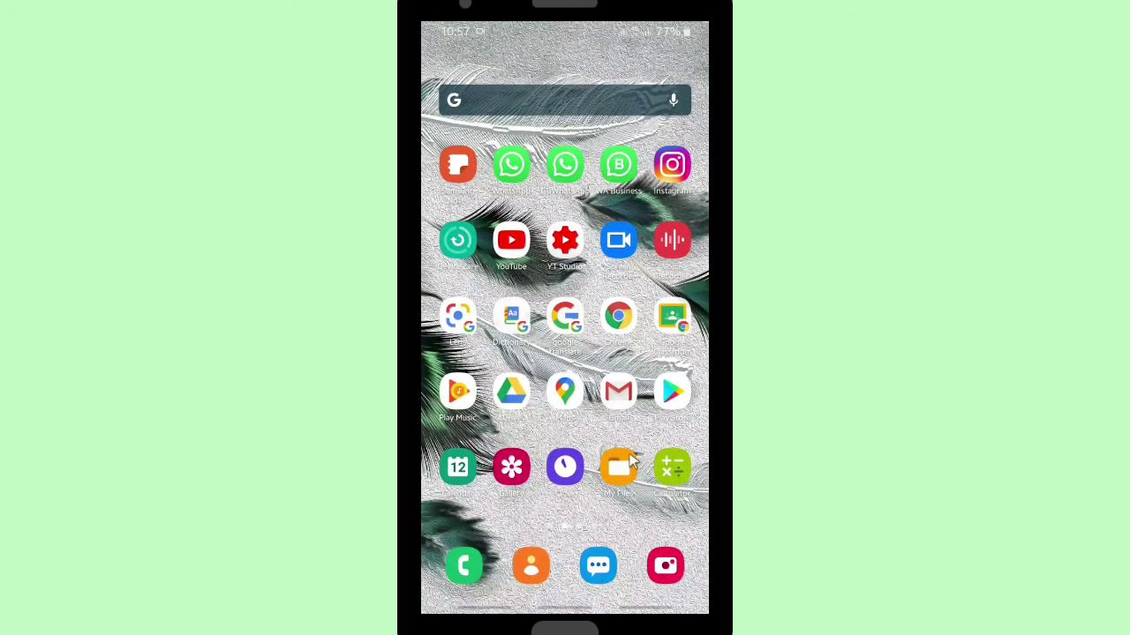
pyautogui.scroll(-3, 645, 430)
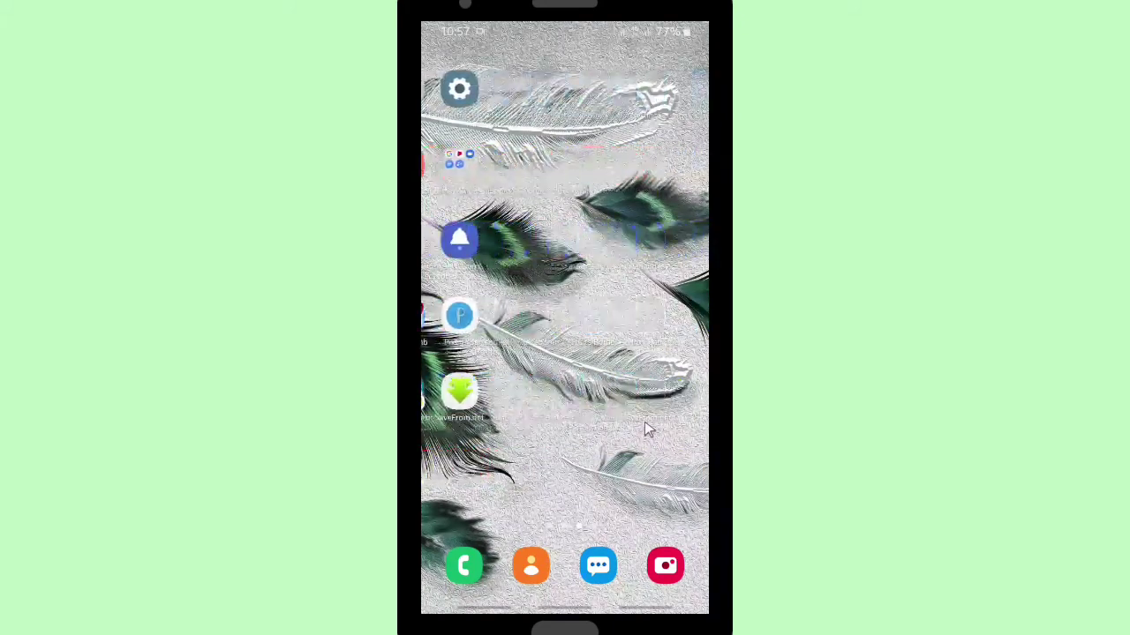
pyautogui.scroll(-2, 645, 430)
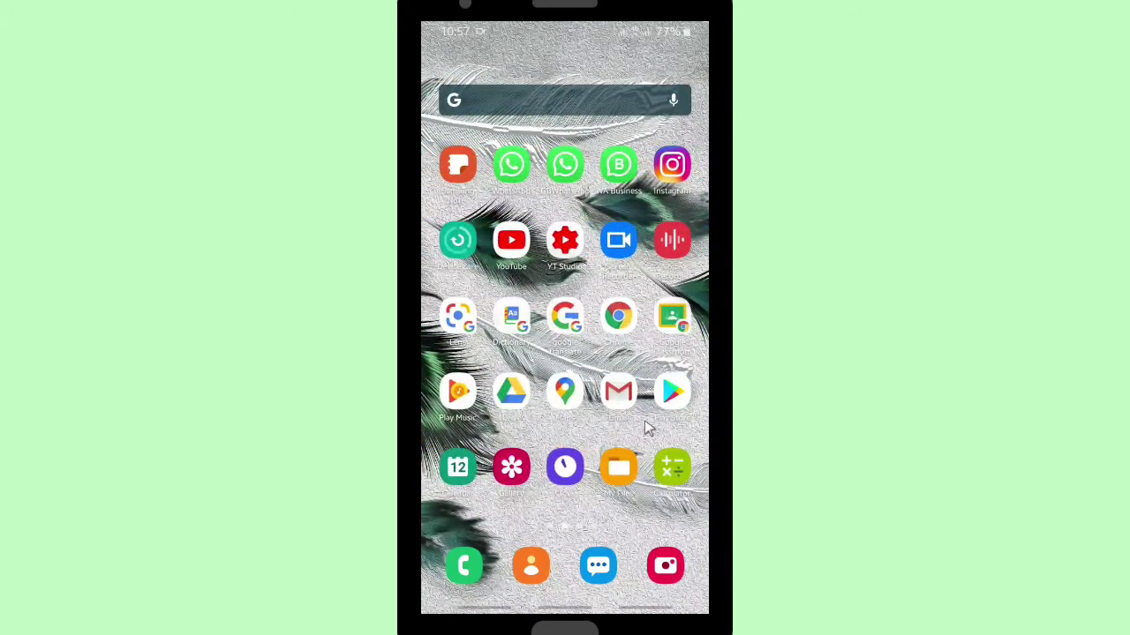
pyautogui.scroll(-2, 646, 430)
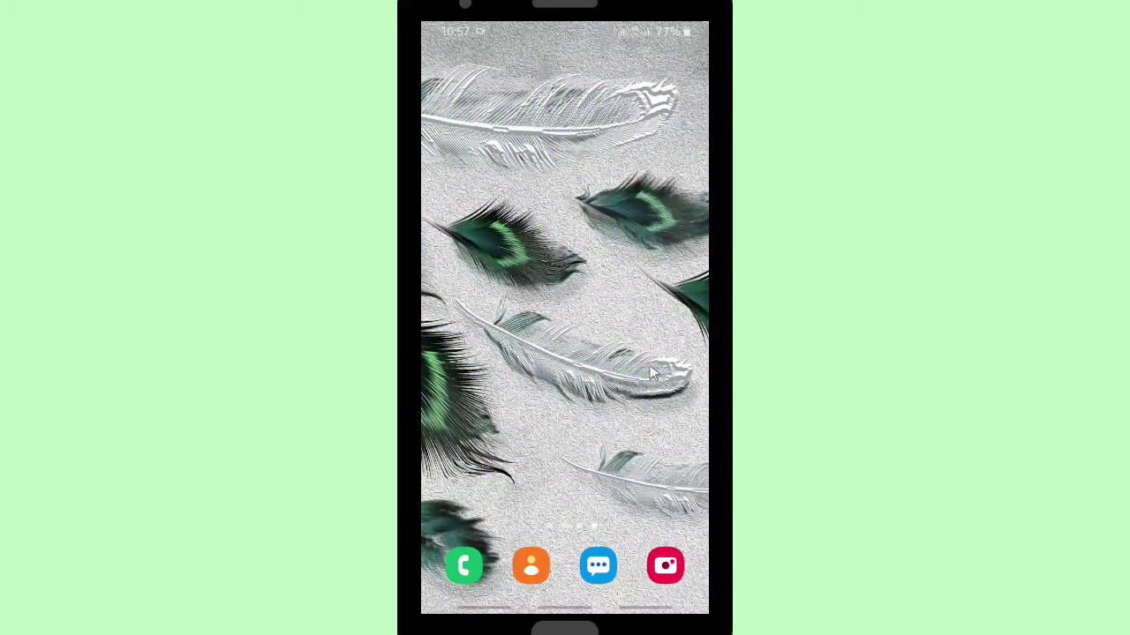